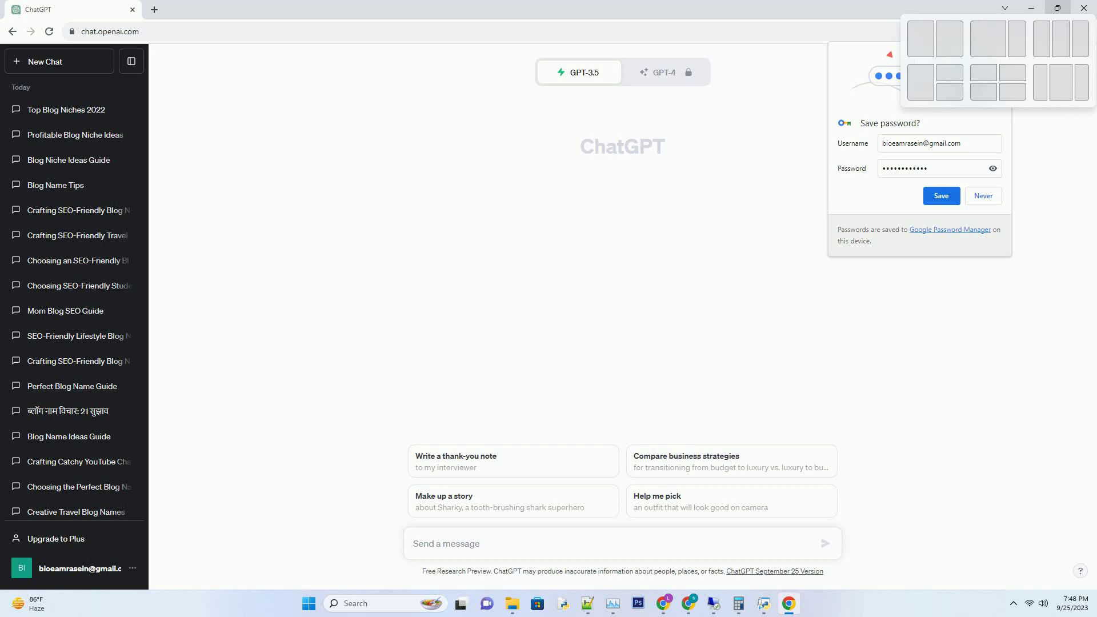
pyautogui.write('Create a SEO friendly blog post about blog niches for 2023 Use active voice. Write over 2000 words. Add very creative title for each sub heading. Ensure there are a minimum')
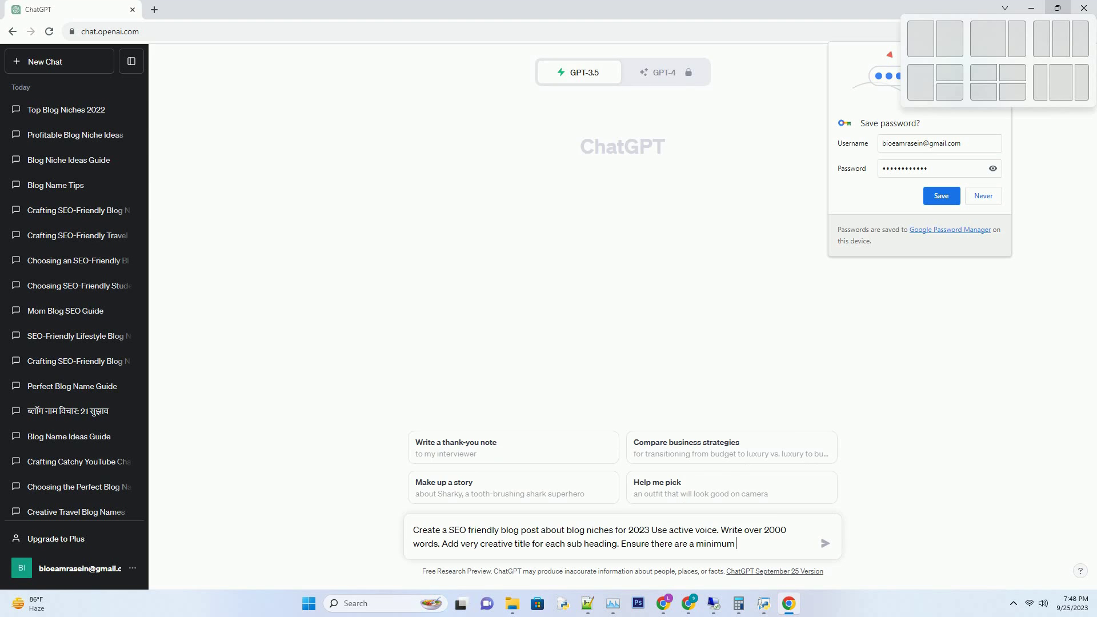
pyautogui.write(' of 7 subheading without mentioning subheading. Each sub heading should have a minimum of two paragraphs. Atleast include 1 informative list and  chart if possible')
# Step: Send the prompt asking for an SEO-friendly 2023 blog niches post with seven creative subheadings
pyautogui.press('Return')
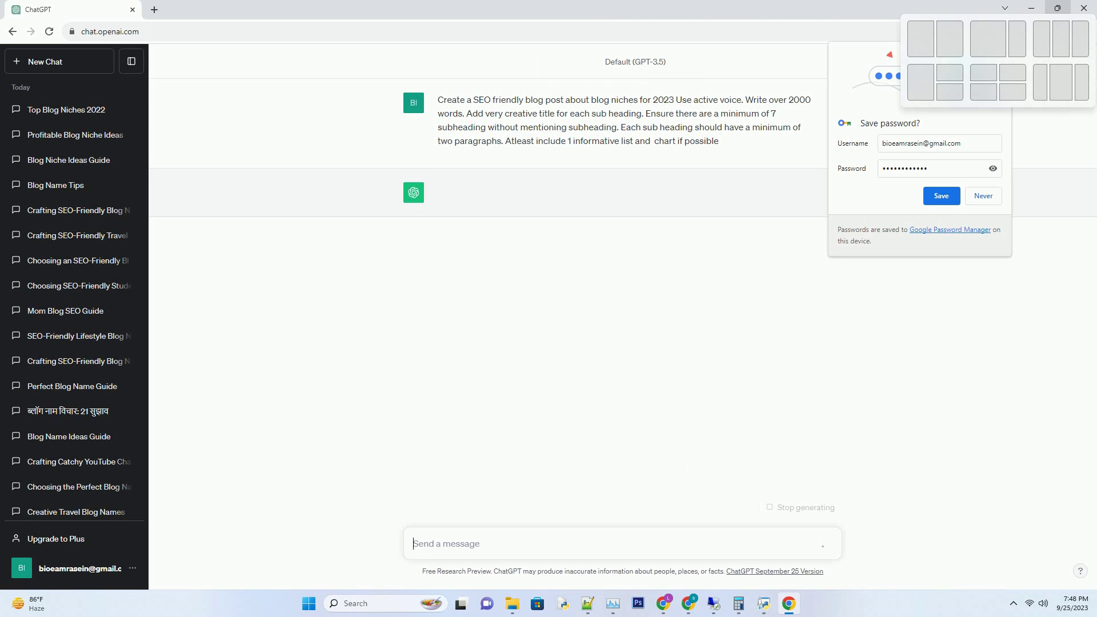